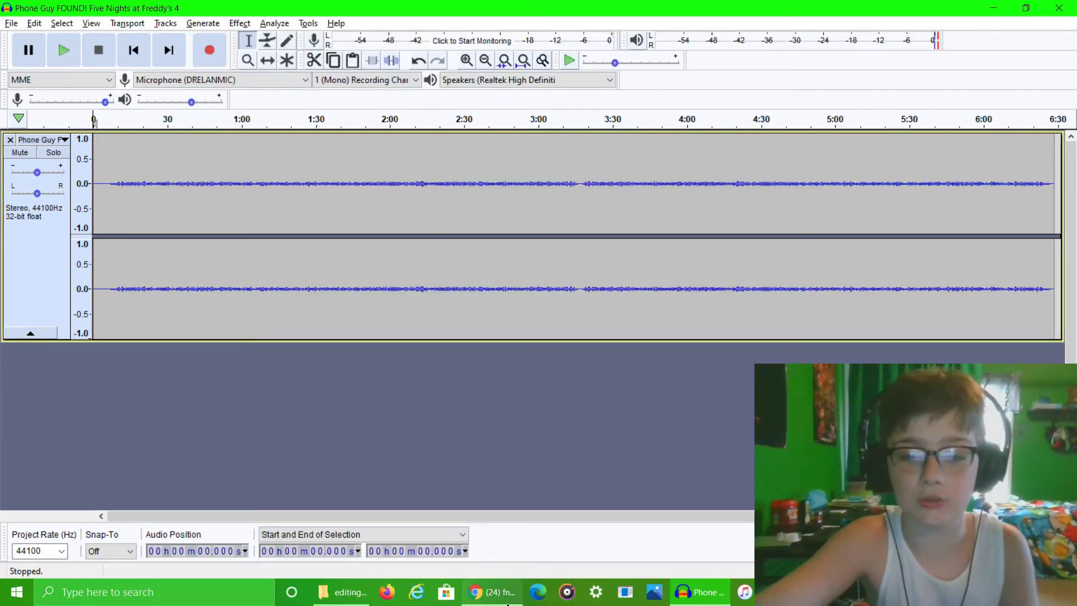
# Show the source video in Chrome's YouTube results for "fnaf 4 phone guy audio" and return to Audacity
pyautogui.click(492, 592)
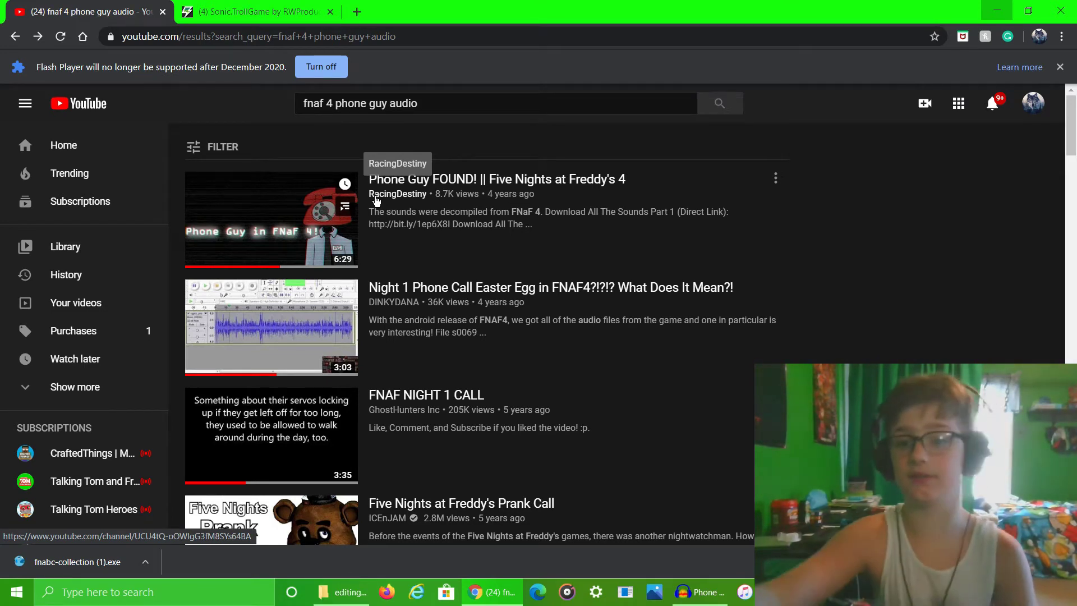
pyautogui.hotkey('alt', 'Tab')
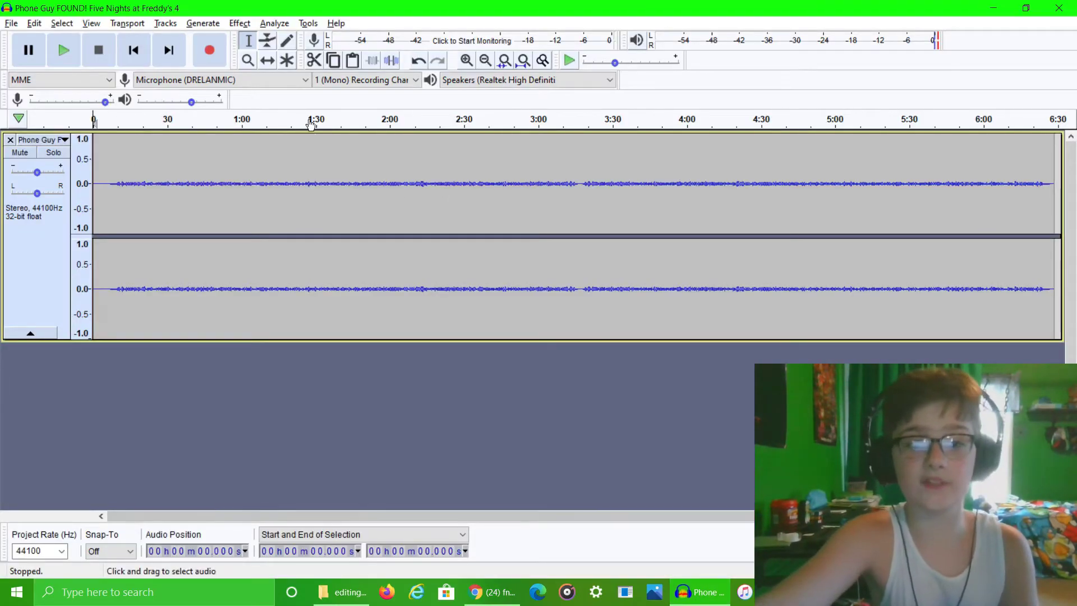
# Select the audio from about 11 to 25 seconds and play part of it
pyautogui.moveTo(120, 178); pyautogui.dragTo(155, 191)
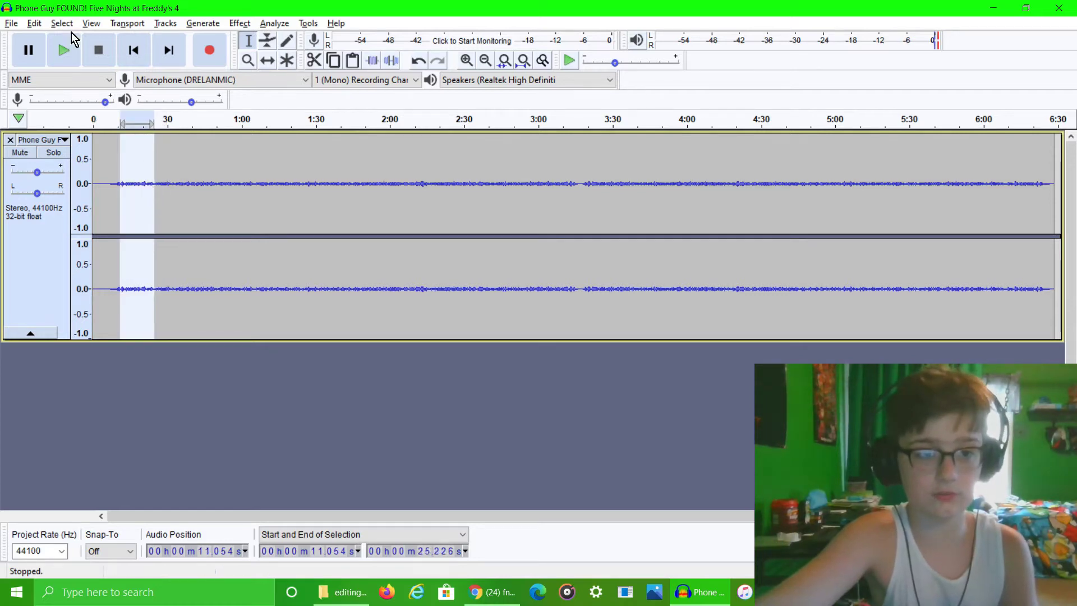
pyautogui.click(64, 51)
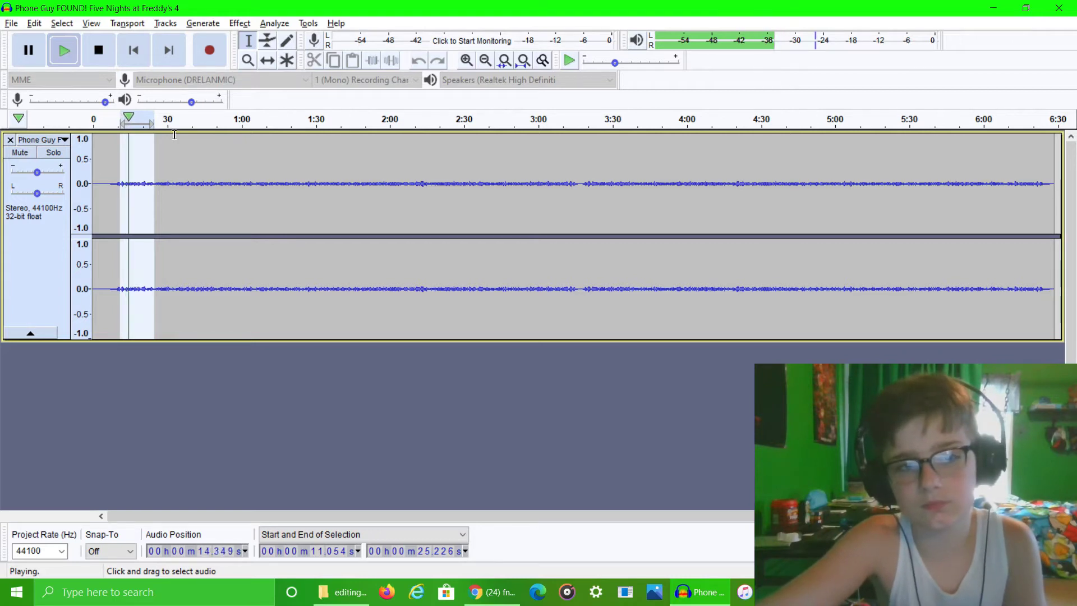
pyautogui.click(98, 51)
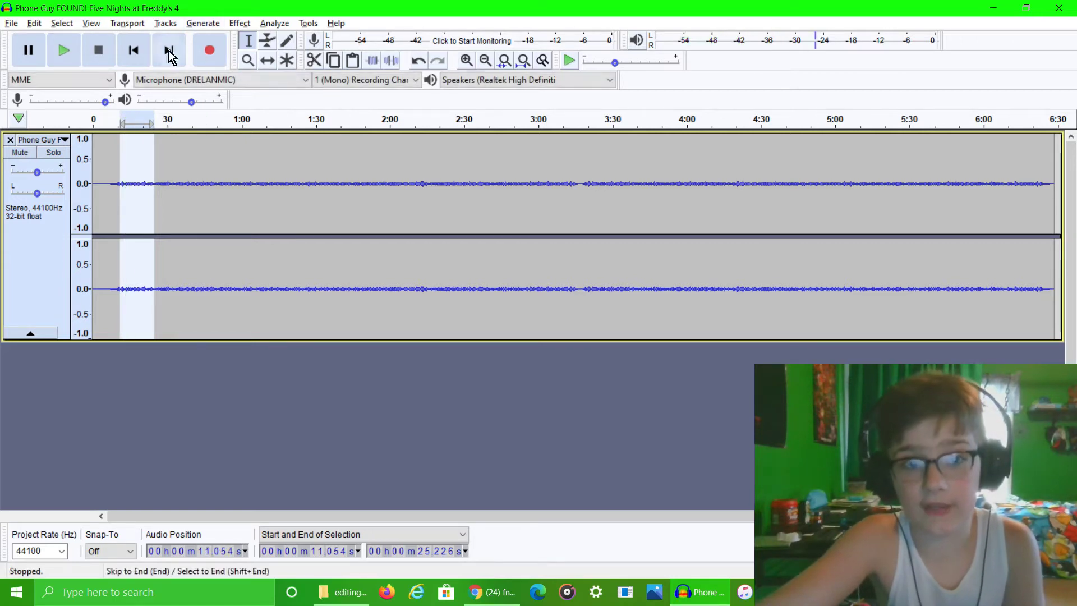
# Try the Amplify effect with its suggested gain on the selected passage and listen to it
pyautogui.click(241, 23)
pyautogui.click(289, 70)
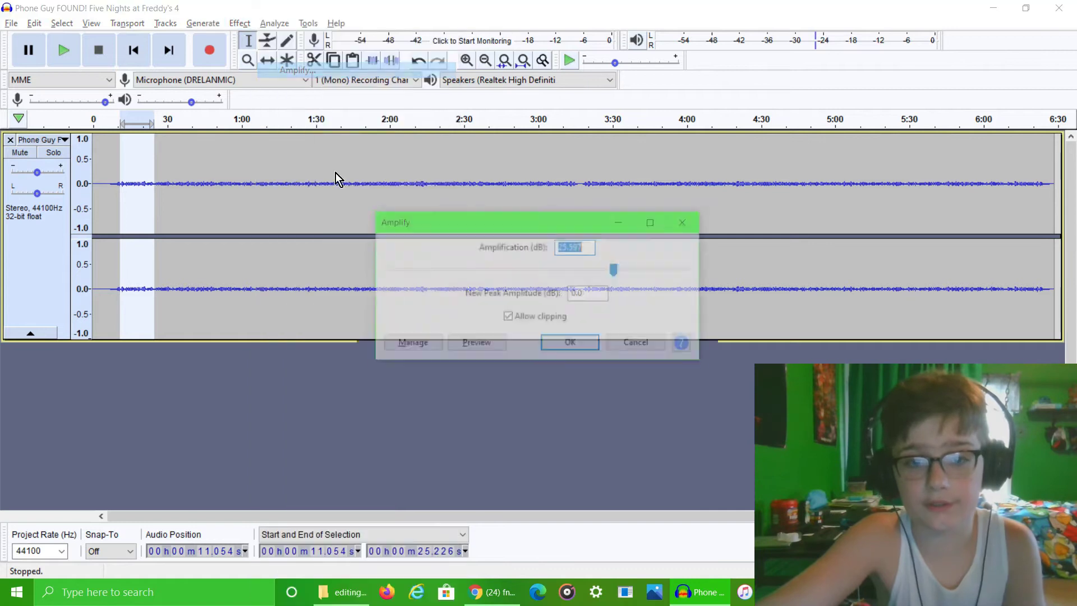
pyautogui.click(571, 342)
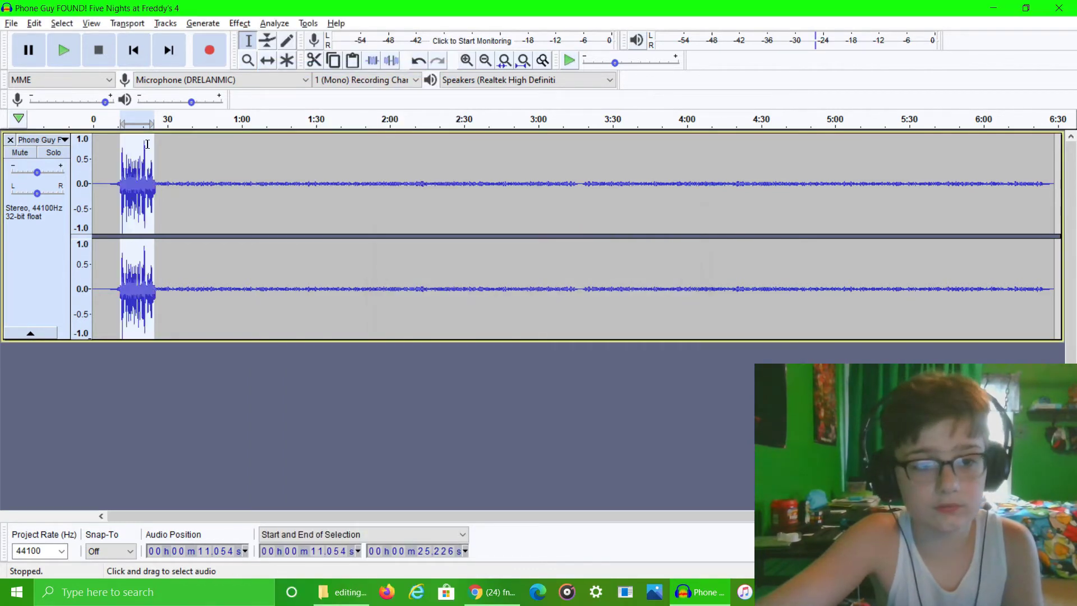
pyautogui.click(63, 52)
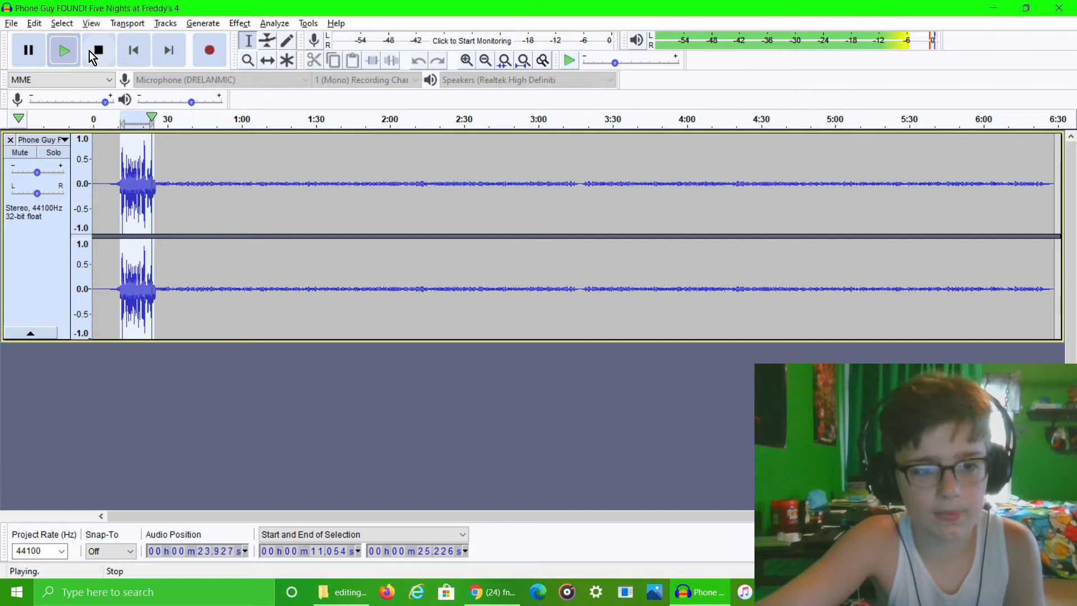
pyautogui.click(90, 52)
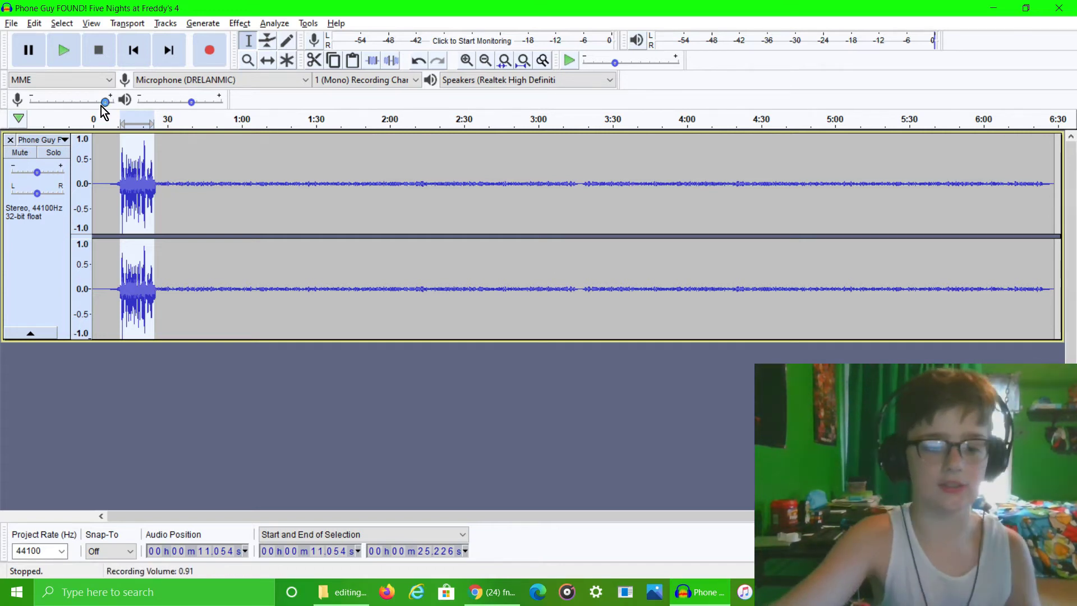
pyautogui.hotkey('ctrl', 'z')
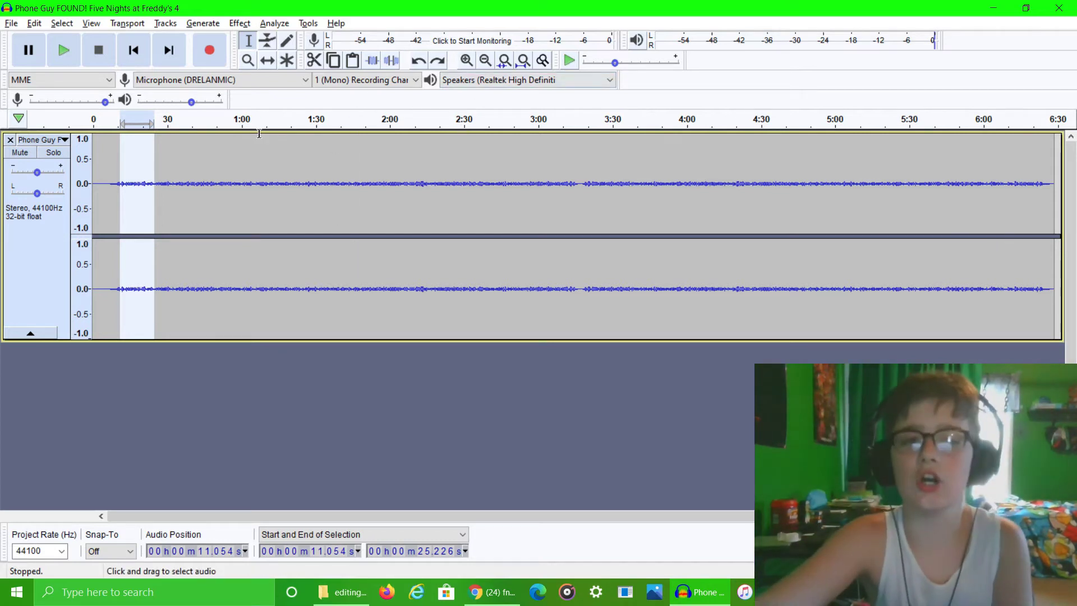
# Try the Reverse effect on only the short selected passage
pyautogui.click(239, 23)
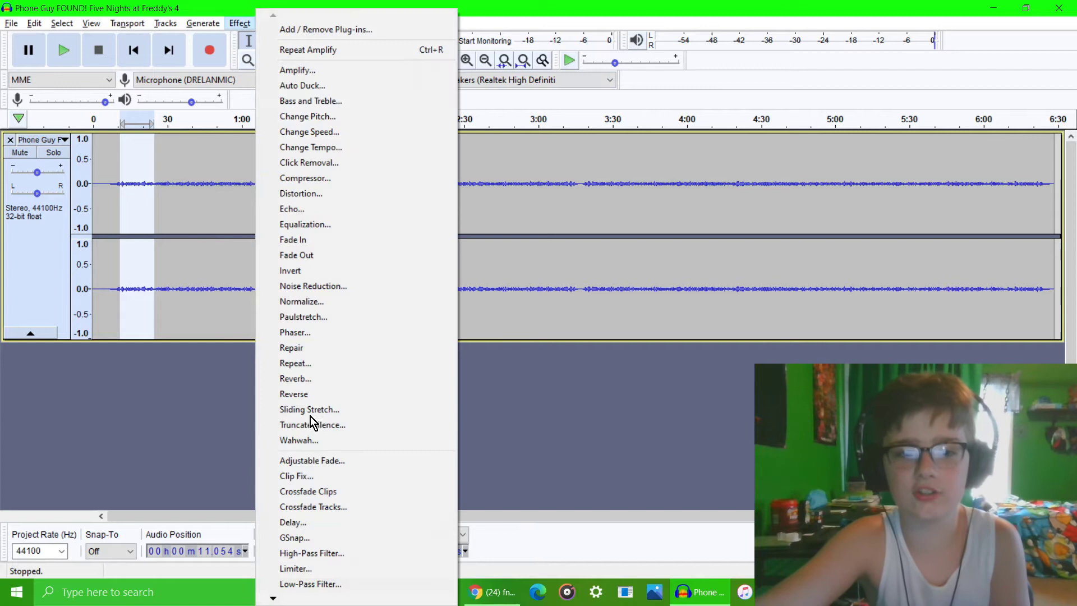
pyautogui.click(322, 389)
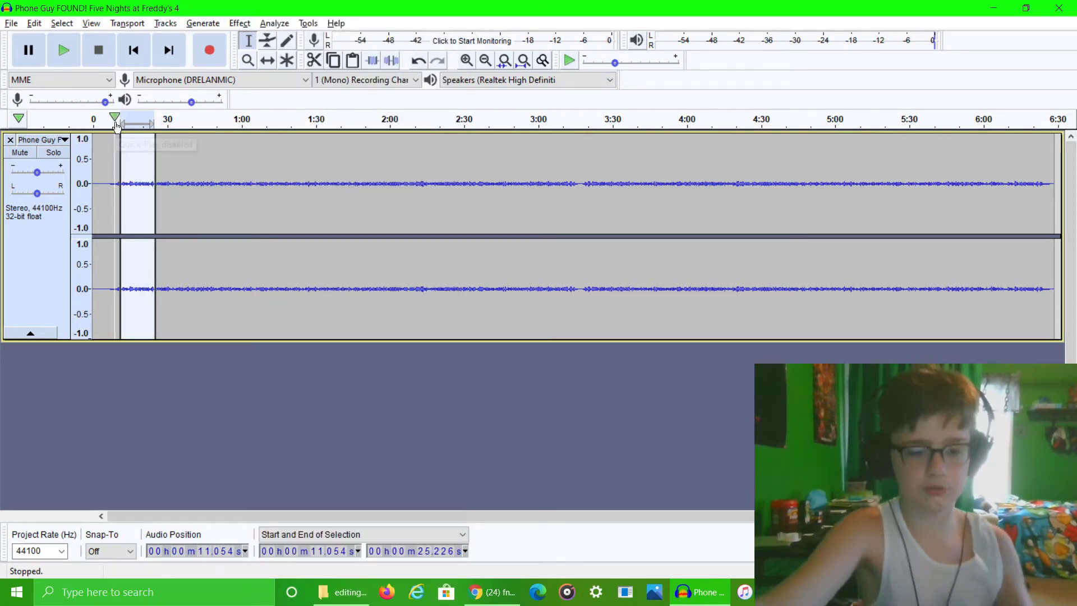
pyautogui.hotkey('ctrl', 'z')
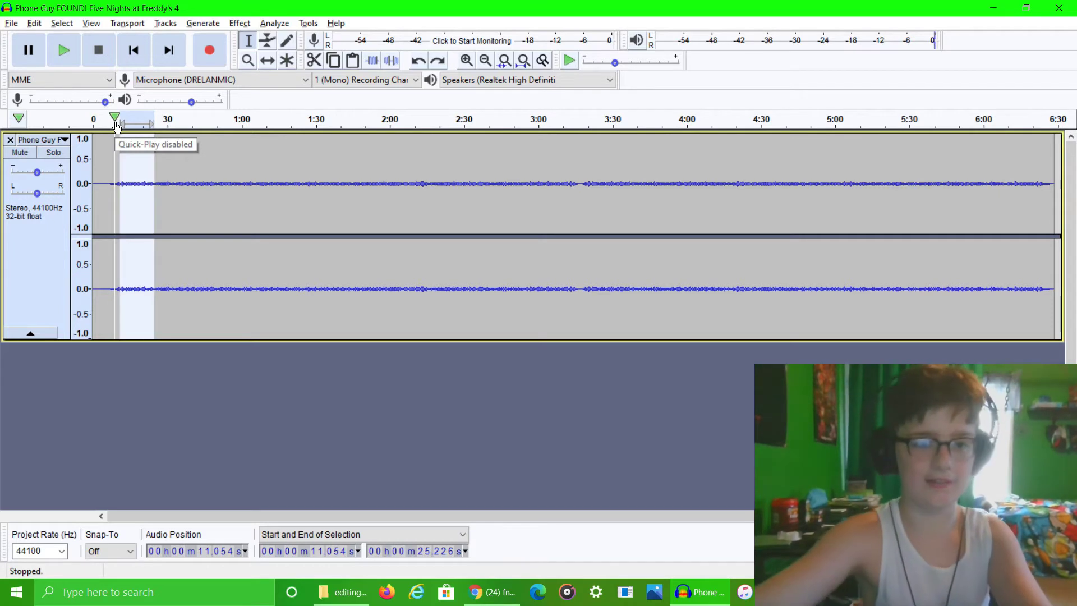
# Select the entire Phone Guy track and reverse it
pyautogui.click(82, 390)
pyautogui.click(251, 19)
pyautogui.click(206, 173)
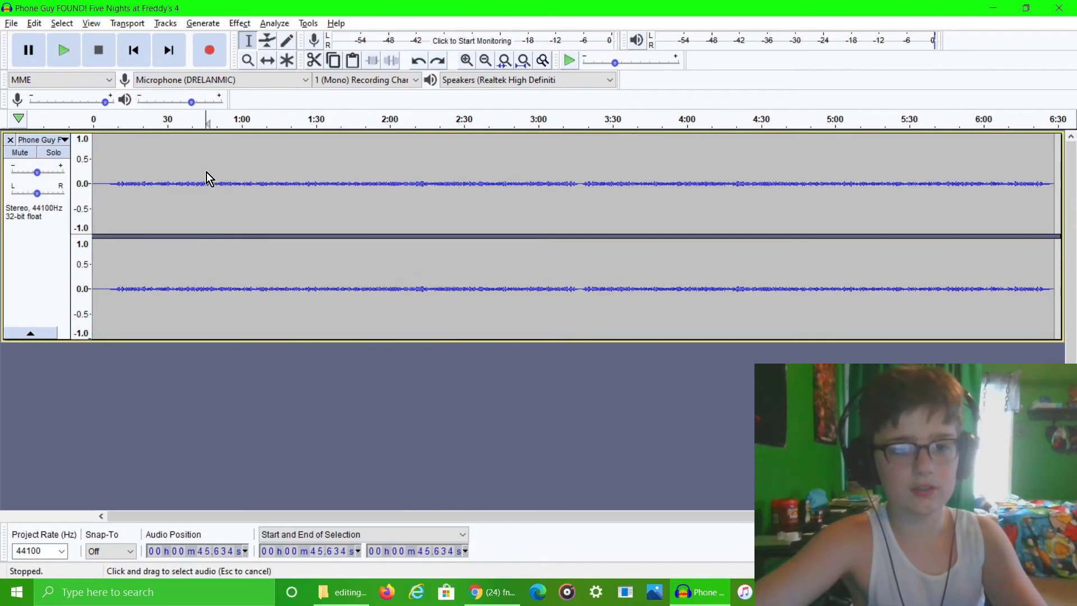
pyautogui.doubleClick(206, 173)
pyautogui.click(239, 23)
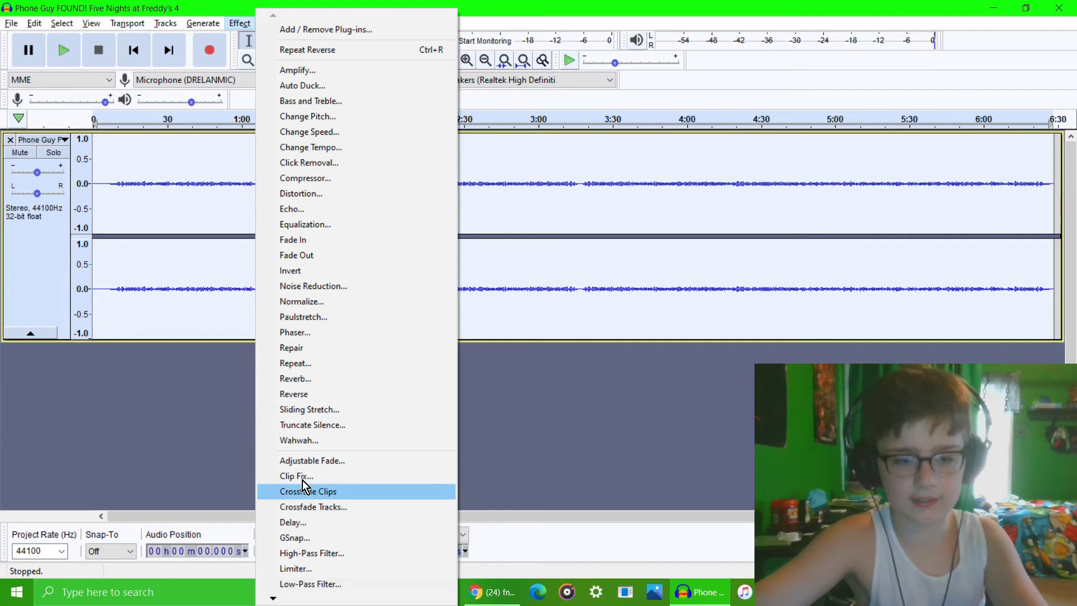
pyautogui.click(309, 398)
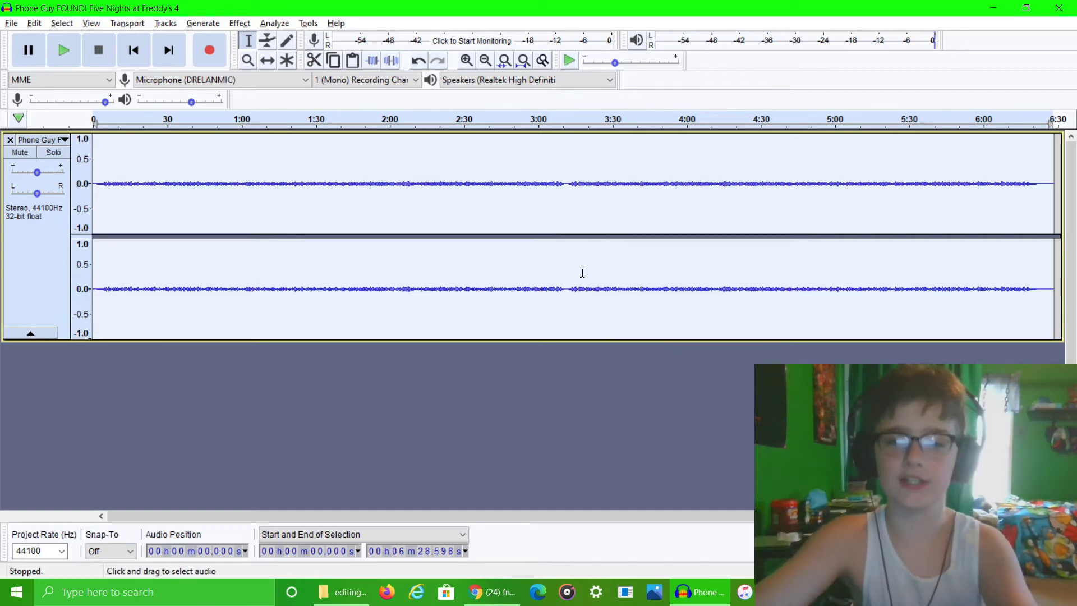
# Select the second half of the track from about 3:13.6 to 6:18.7 and amplify it by 25.212 dB
pyautogui.click(572, 289)
pyautogui.moveTo(576, 291); pyautogui.dragTo(1038, 312)
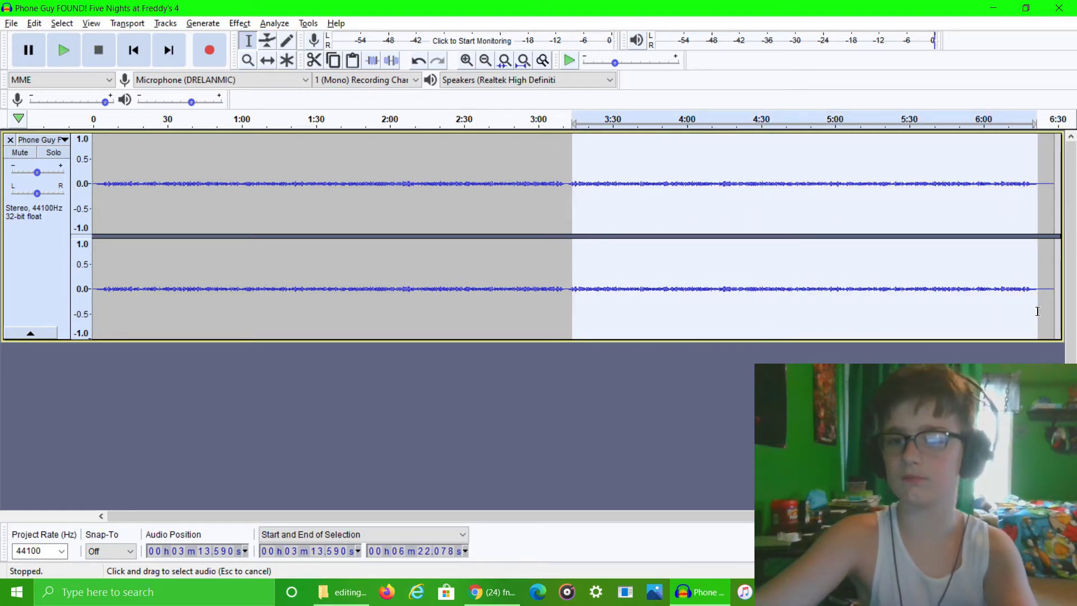
pyautogui.moveTo(1038, 311); pyautogui.dragTo(846, 309)
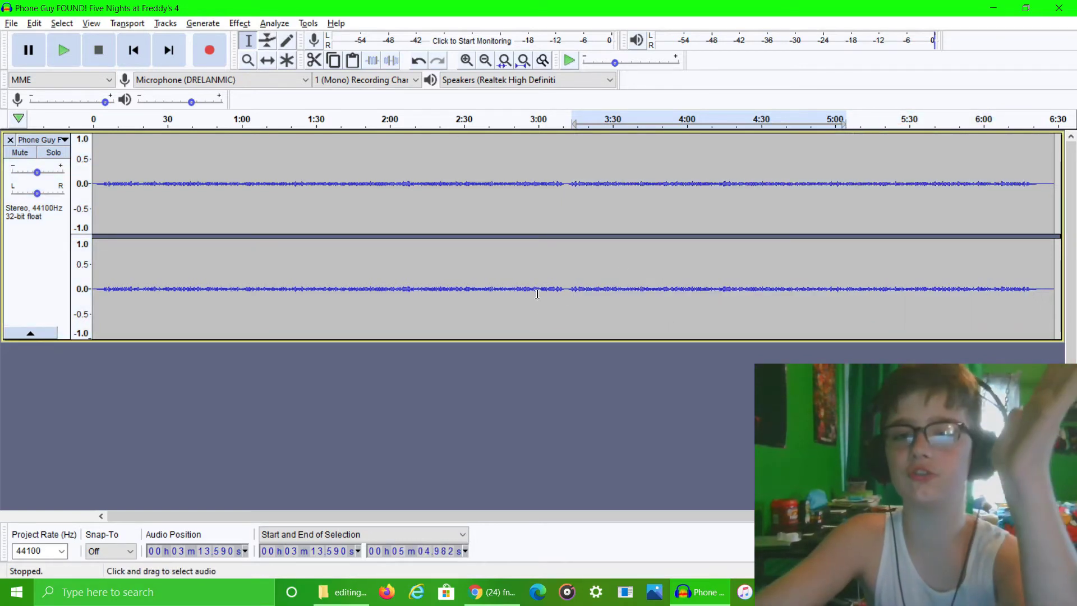
pyautogui.moveTo(572, 293); pyautogui.dragTo(904, 289)
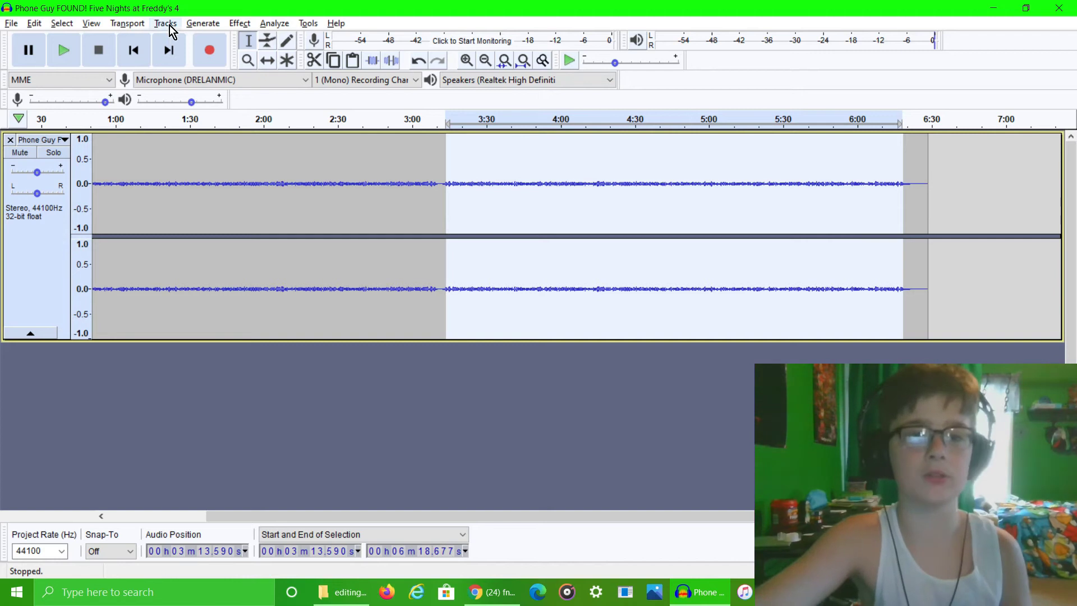
pyautogui.click(235, 26)
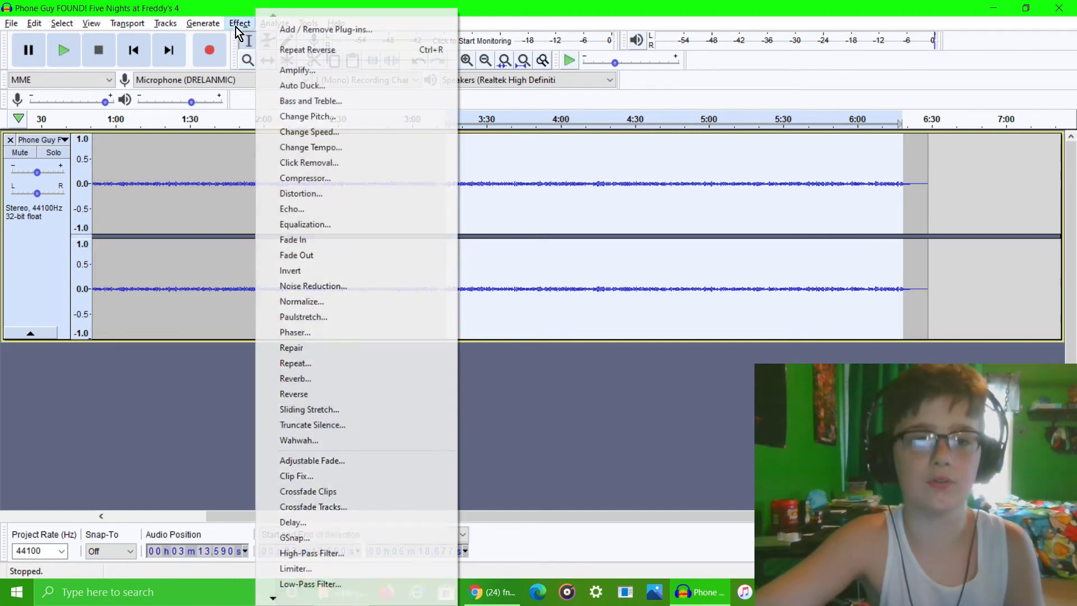
pyautogui.click(309, 72)
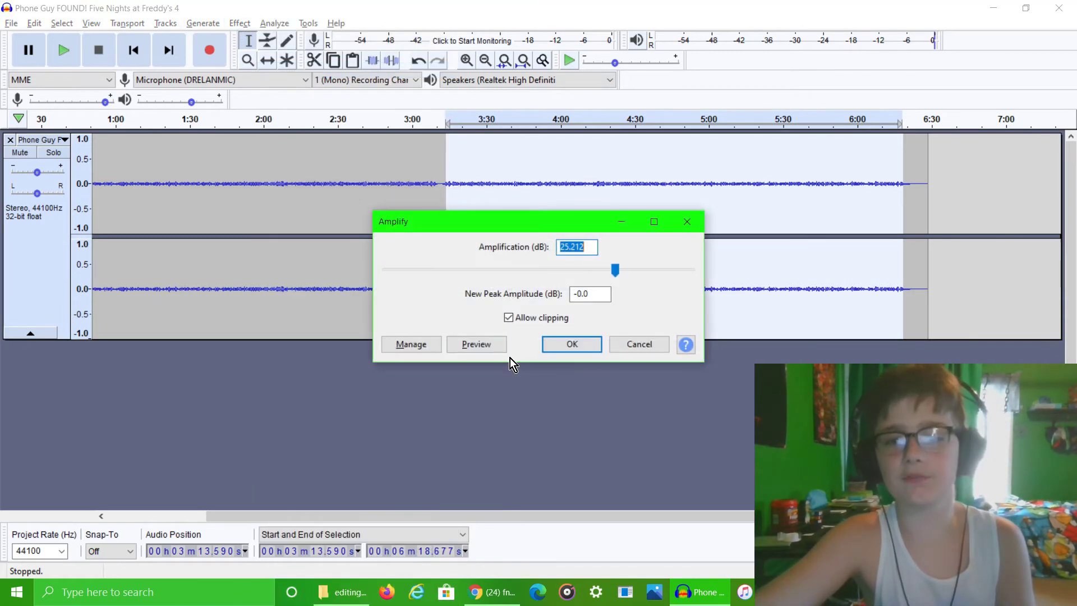
pyautogui.click(561, 337)
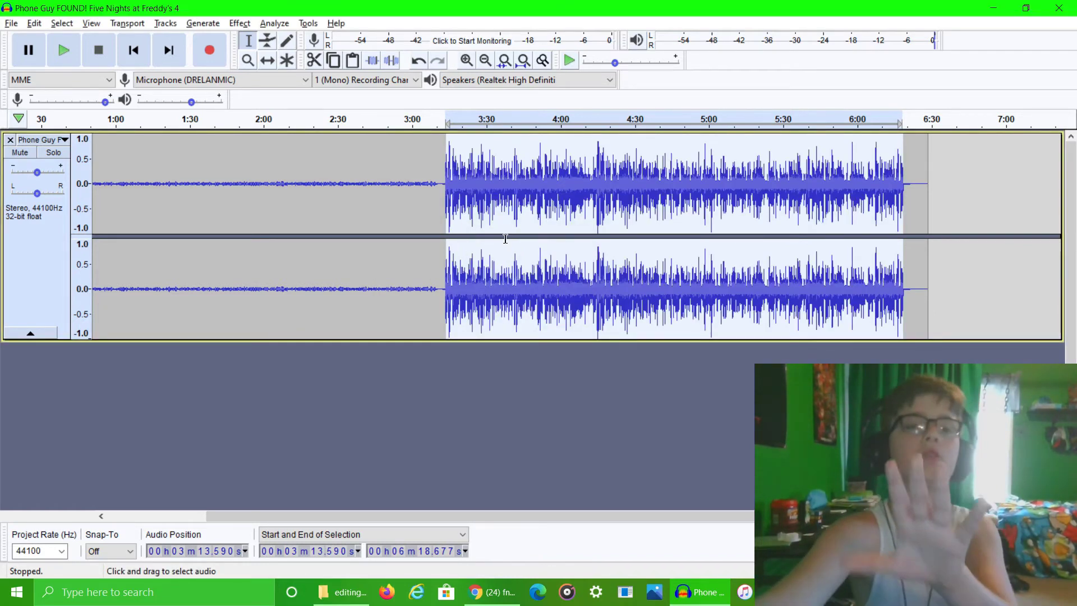
# Apply the Change Pitch effect to the amplified passage
pyautogui.click(237, 23)
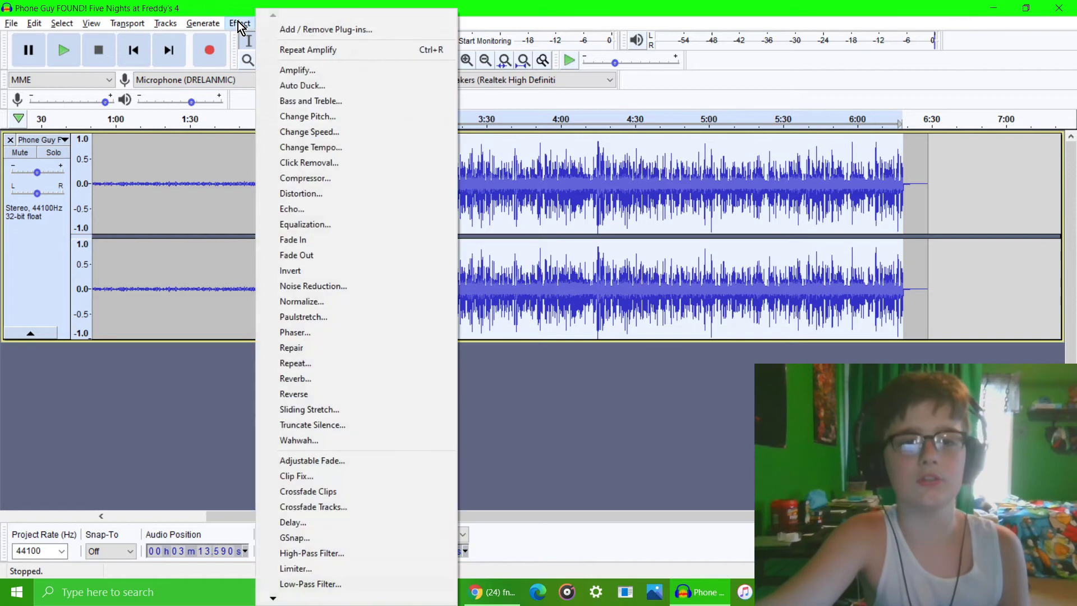
pyautogui.click(221, 121)
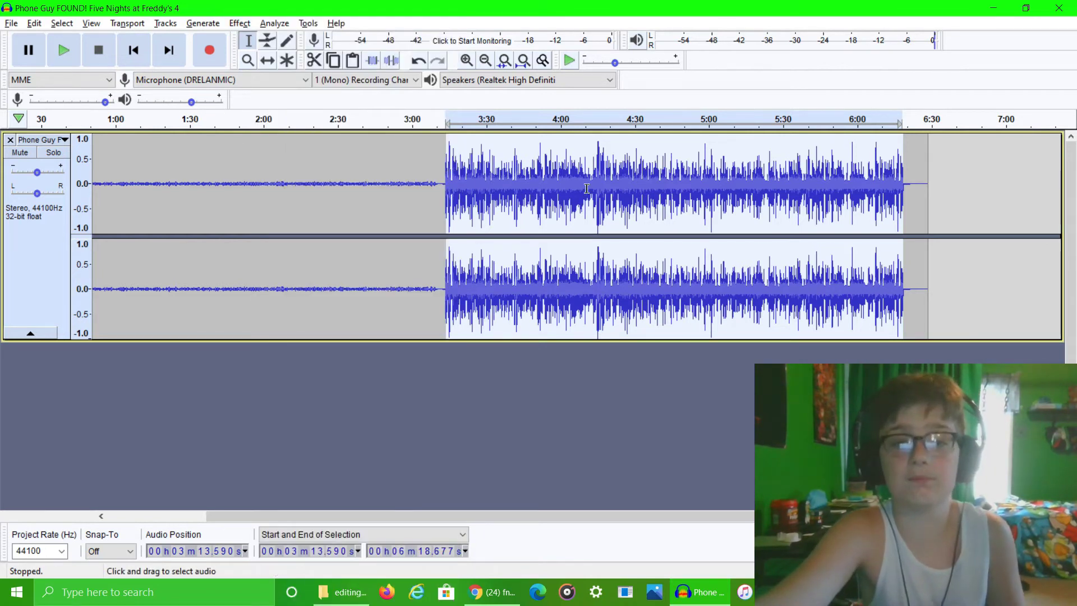
pyautogui.click(241, 23)
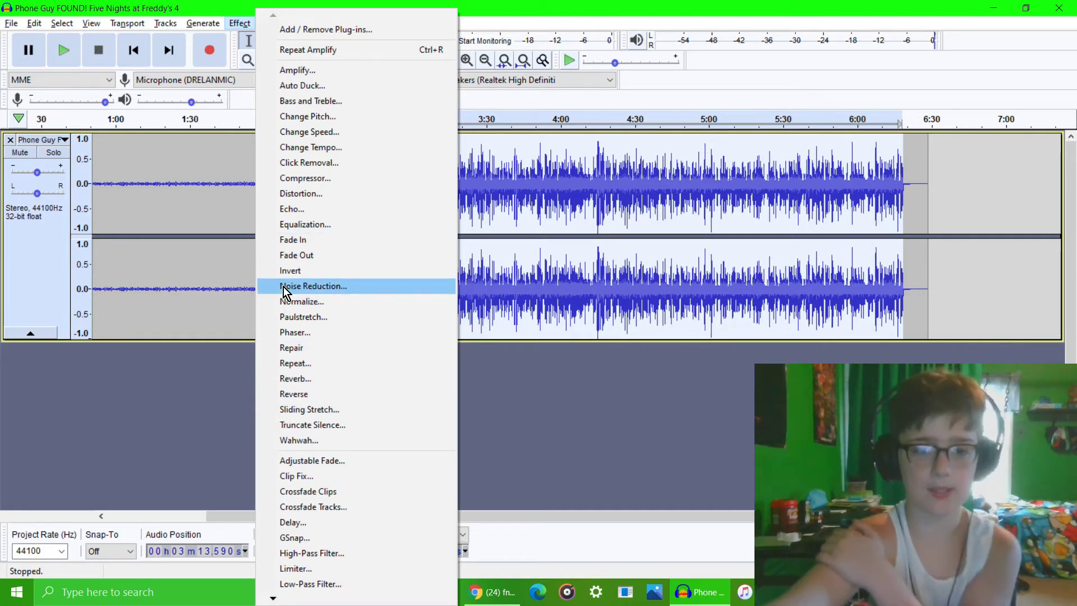
pyautogui.click(318, 119)
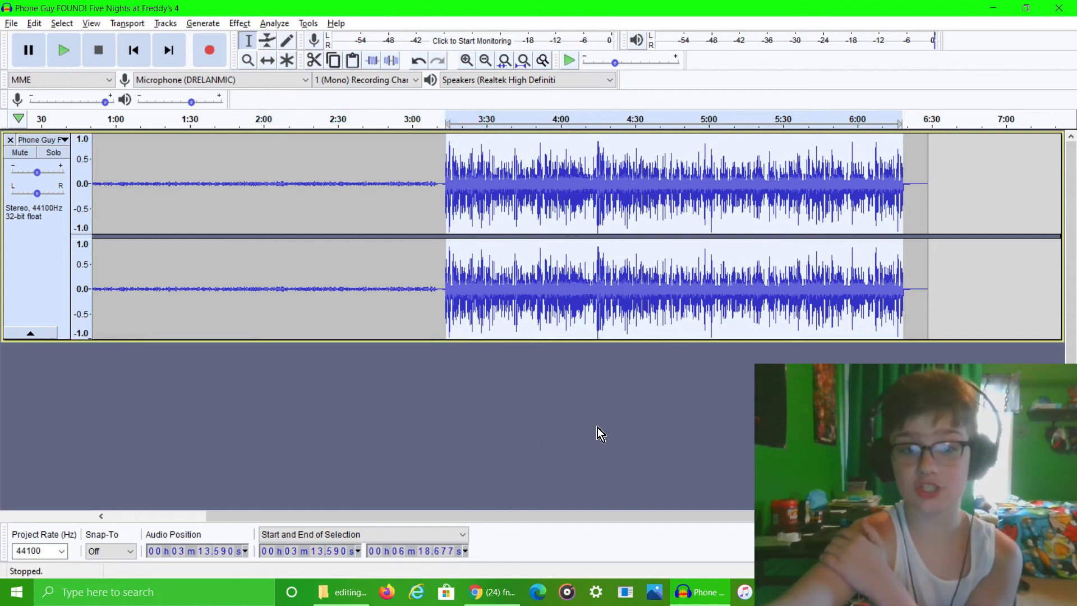
pyautogui.click(583, 403)
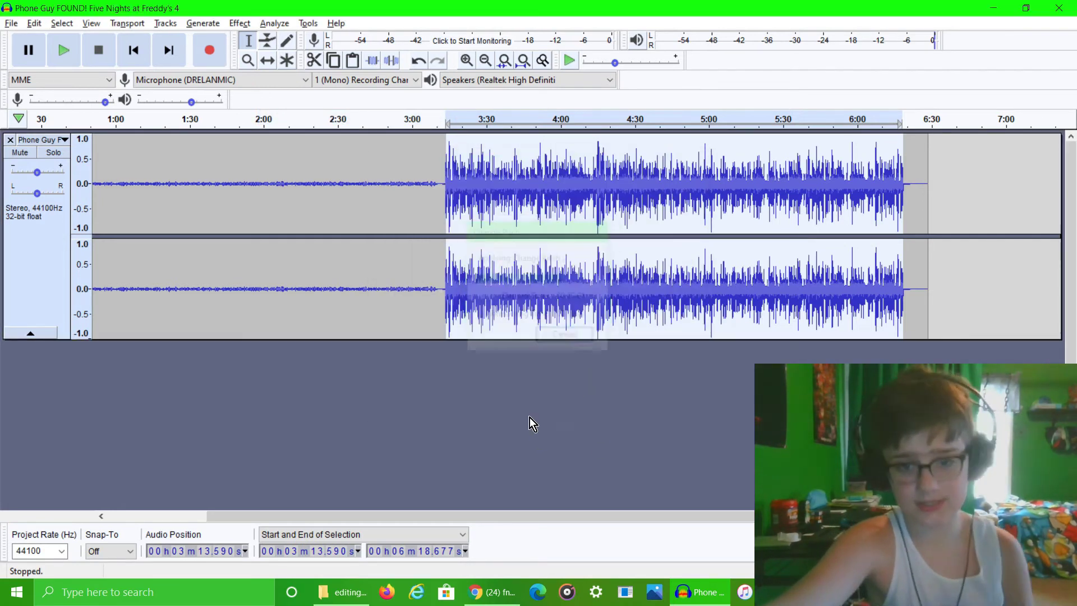
# Reselect the amplified passage from about 3:13.6 to 6:19.2 and play its beginning twice
pyautogui.click(233, 25)
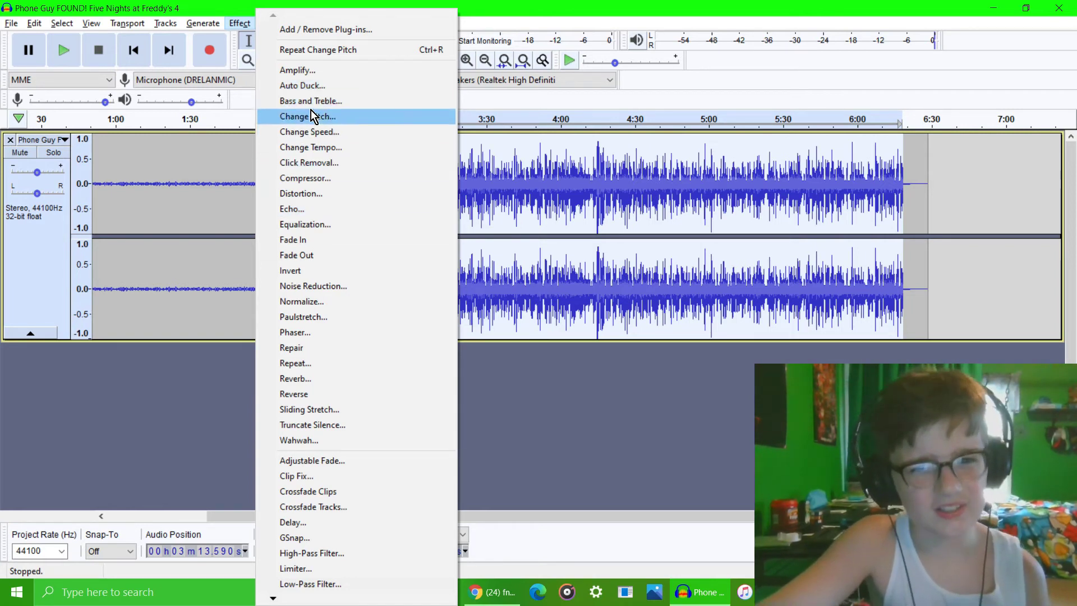
pyautogui.click(523, 431)
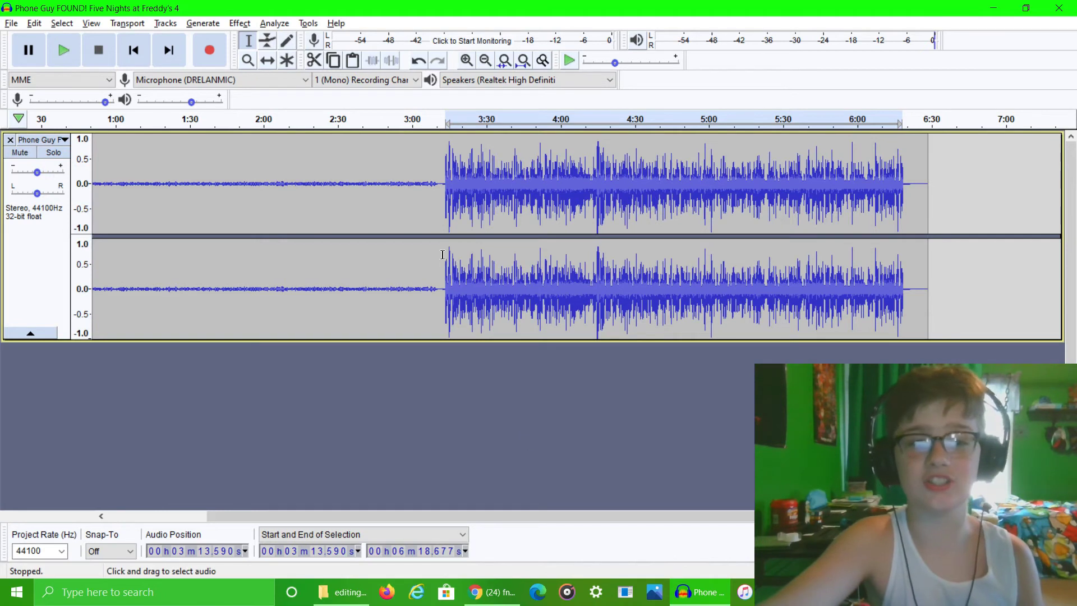
pyautogui.moveTo(442, 212); pyautogui.dragTo(904, 253)
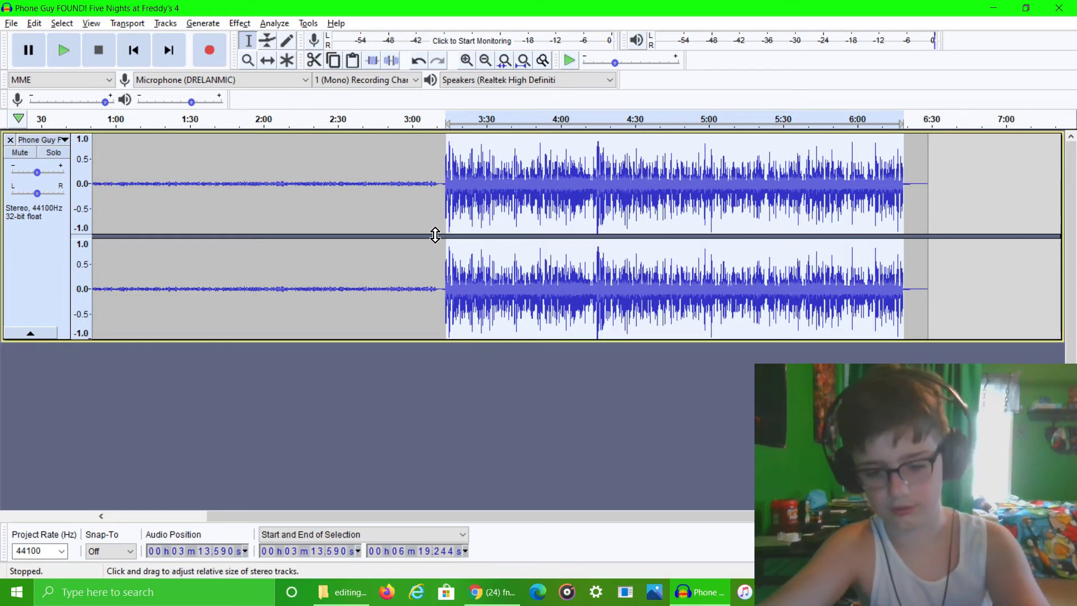
pyautogui.press('space')
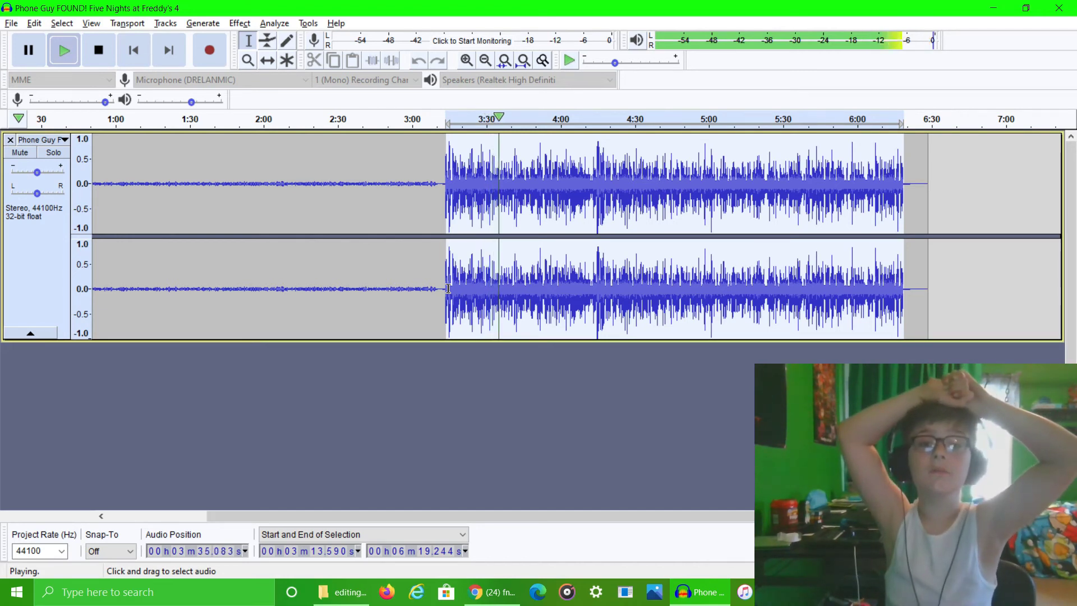
pyautogui.press('space')
pyautogui.press('space')
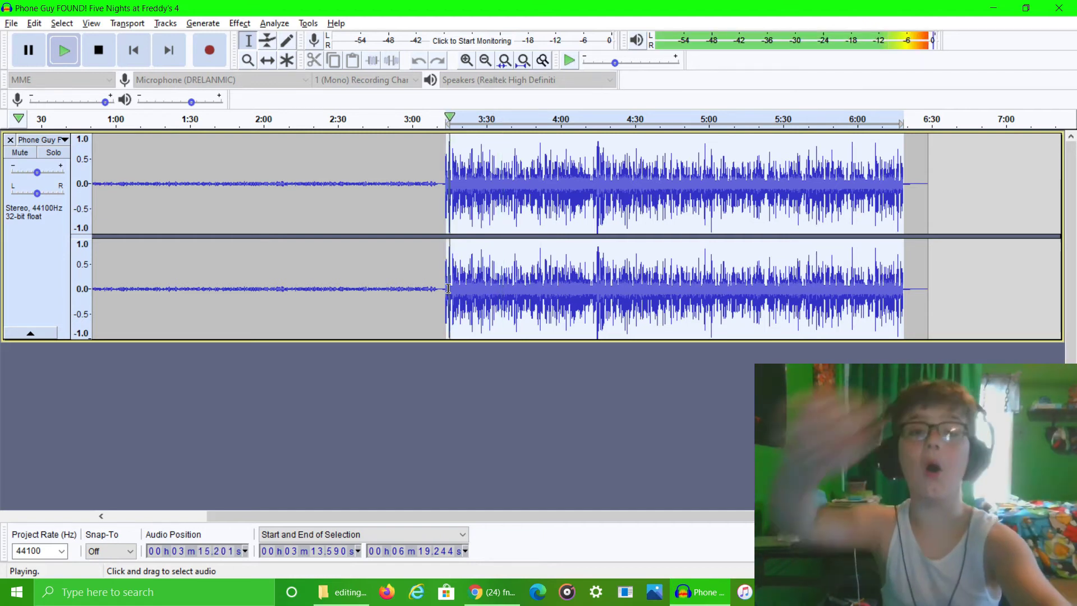
pyautogui.press('space')
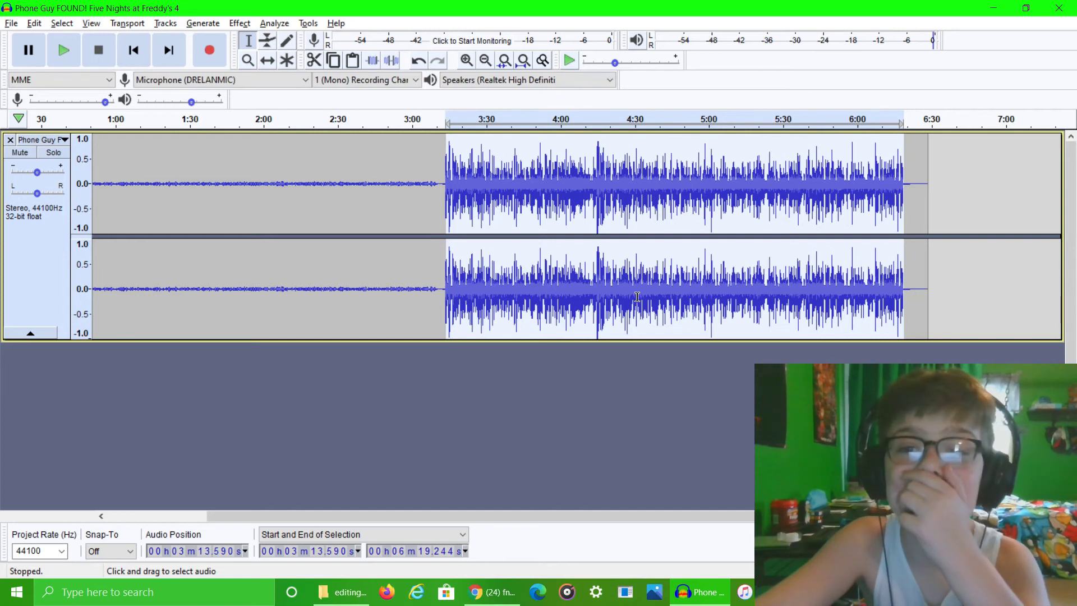
# Select the opening of the amplified passage from about 3:13.0 to 3:19.8 and play it
pyautogui.click(738, 411)
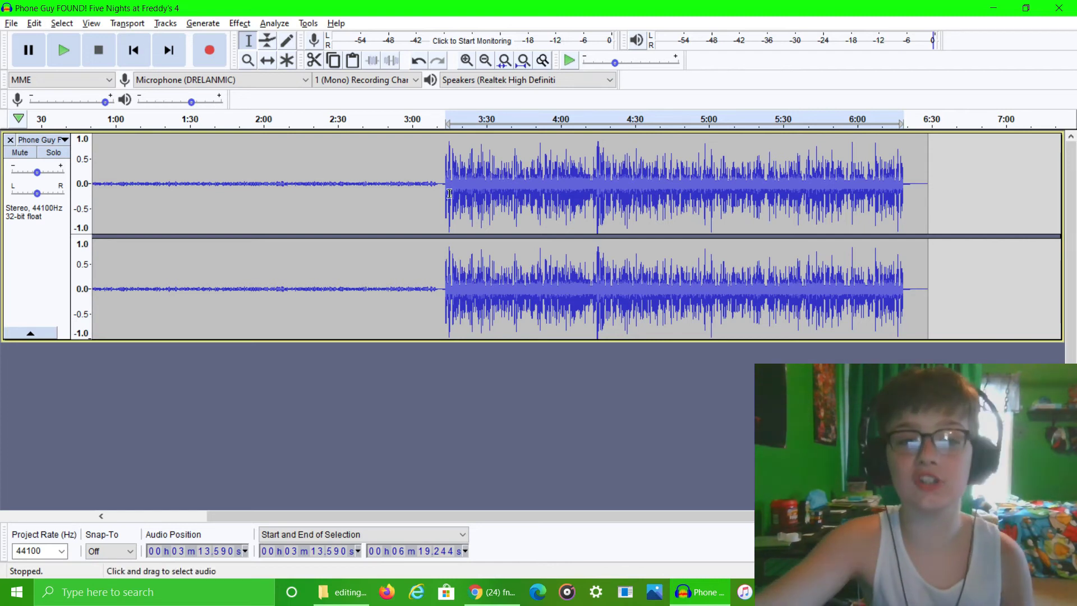
pyautogui.moveTo(444, 190); pyautogui.dragTo(456, 217)
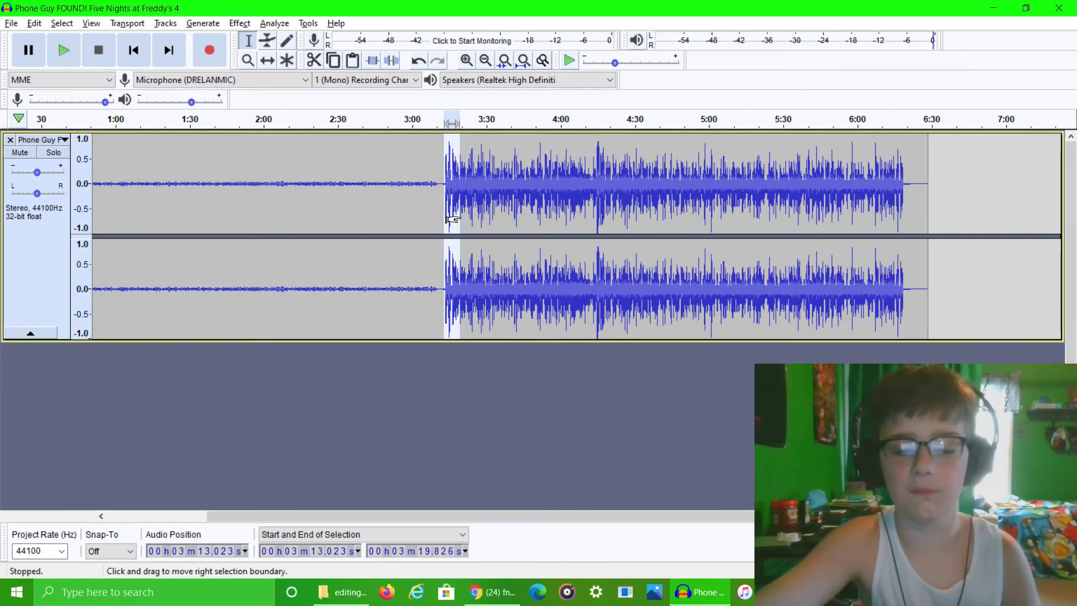
pyautogui.press('space')
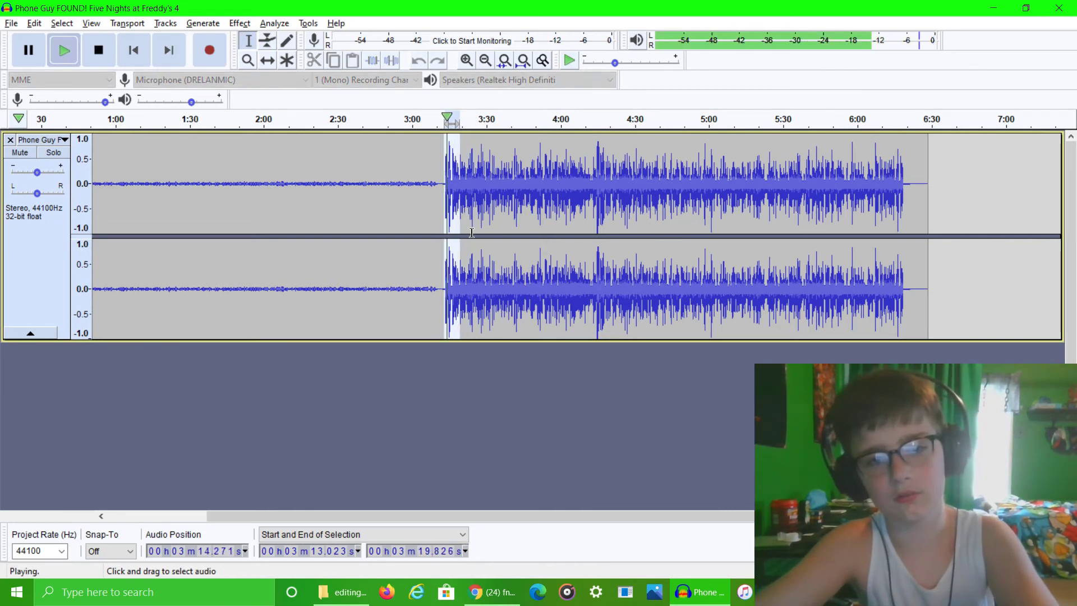
pyautogui.press('space')
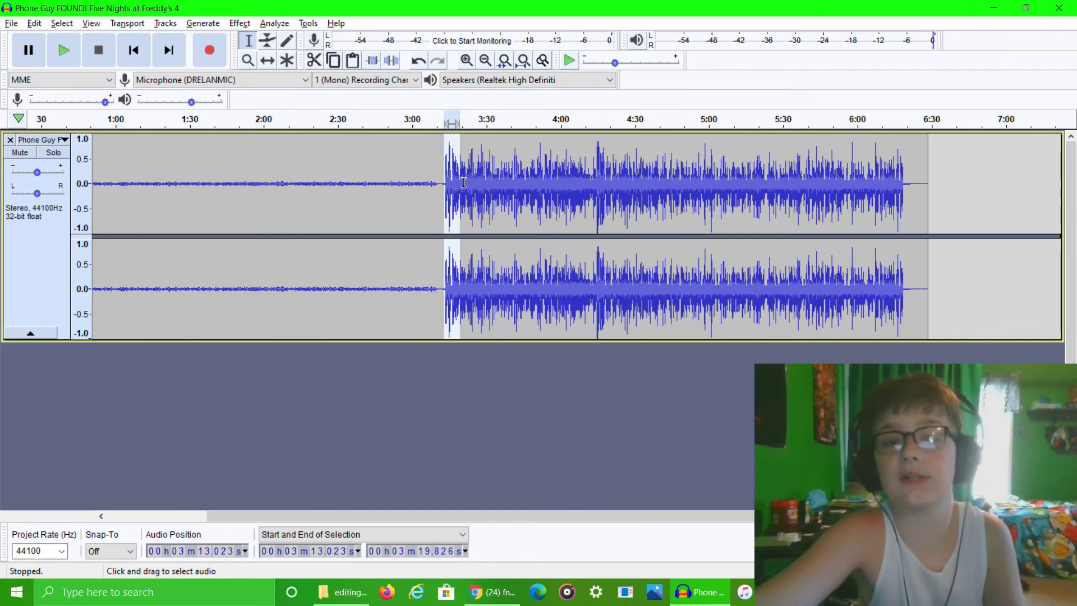
# Select the stretch from about 3:22.1 to 3:34.3, play it, stop playback and deselect the track
pyautogui.moveTo(466, 183); pyautogui.dragTo(495, 182)
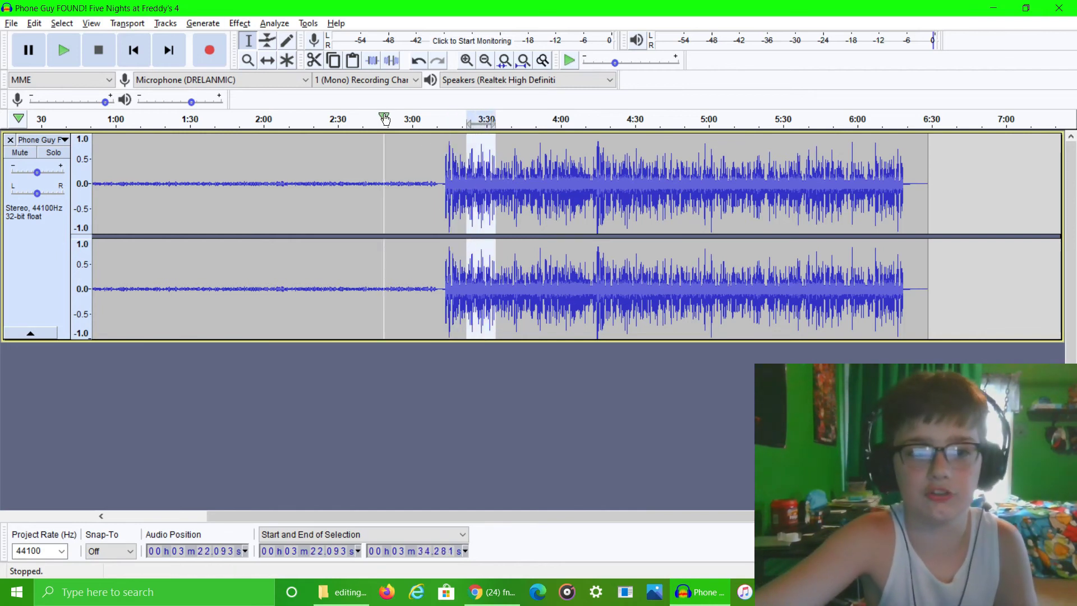
pyautogui.click(62, 56)
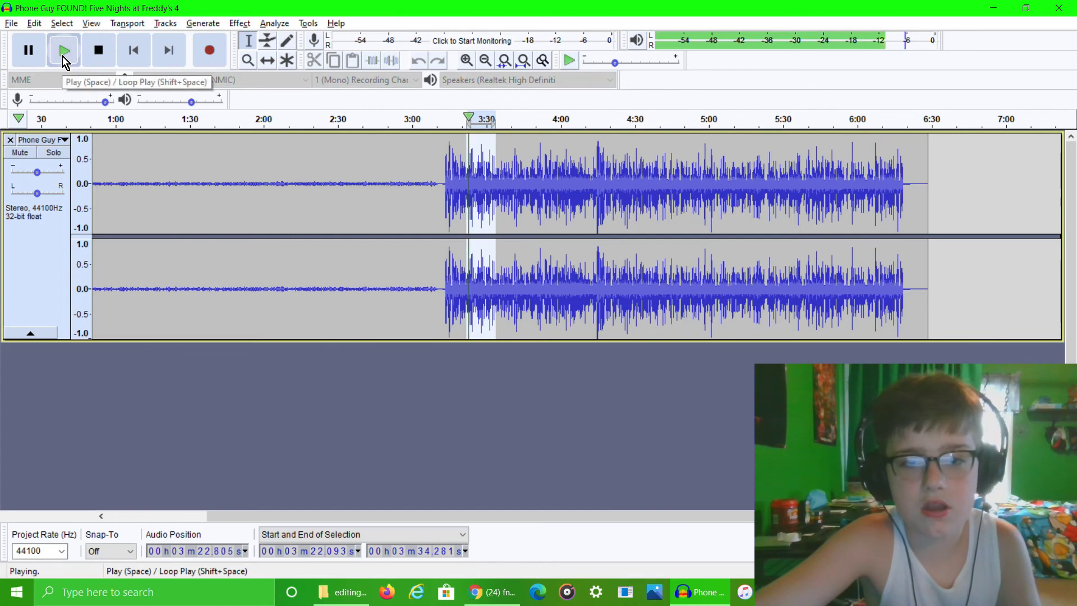
pyautogui.click(98, 51)
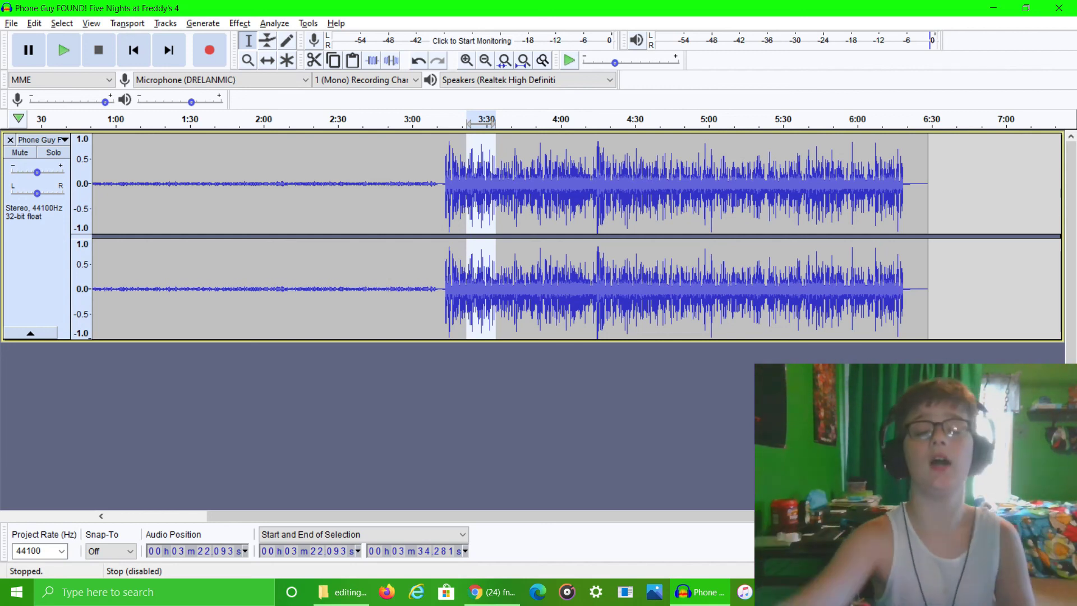
pyautogui.click(560, 414)
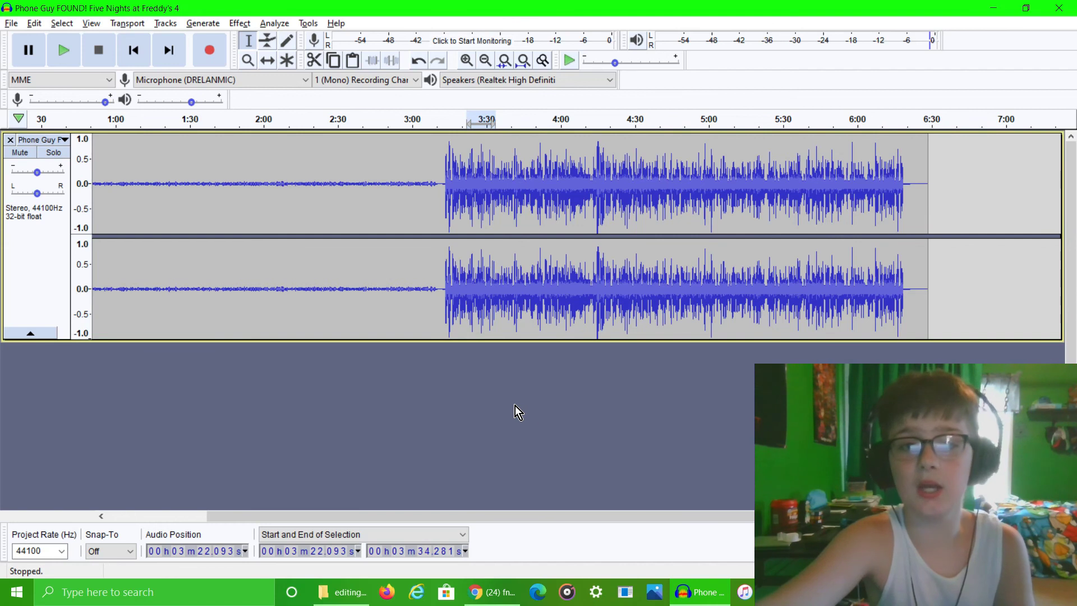